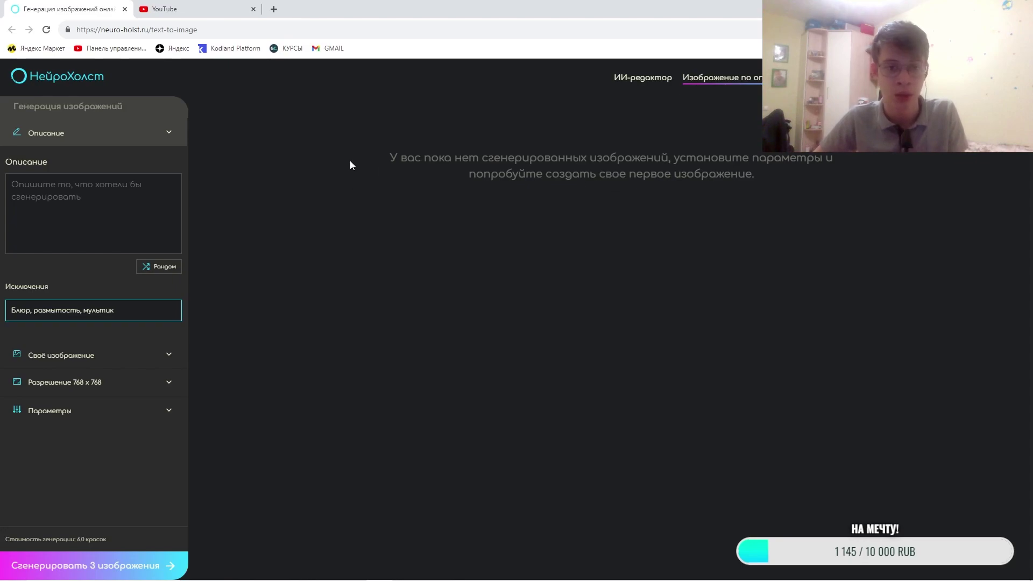
drag(375, 165, 518, 174)
click(783, 264)
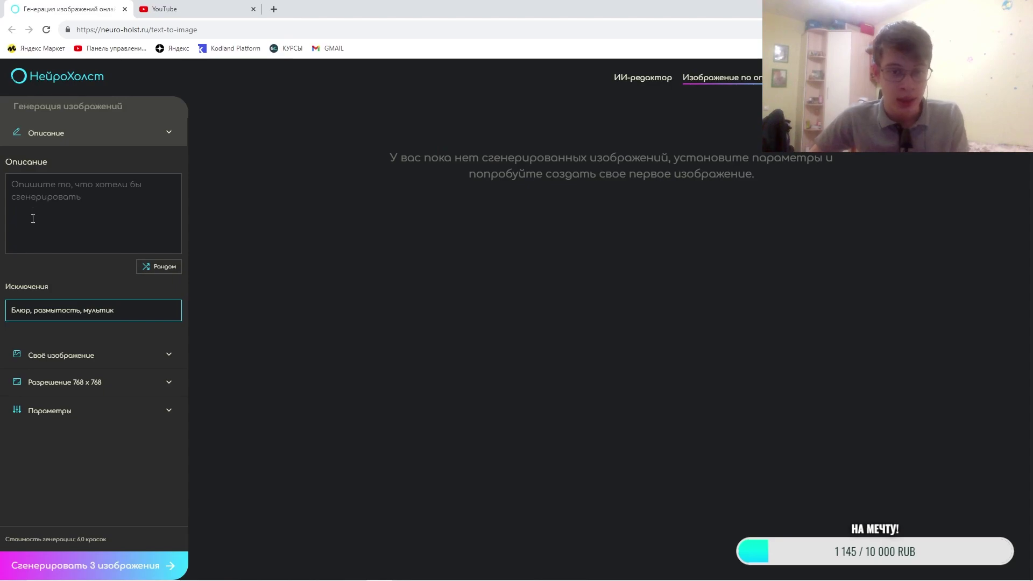
click(45, 192)
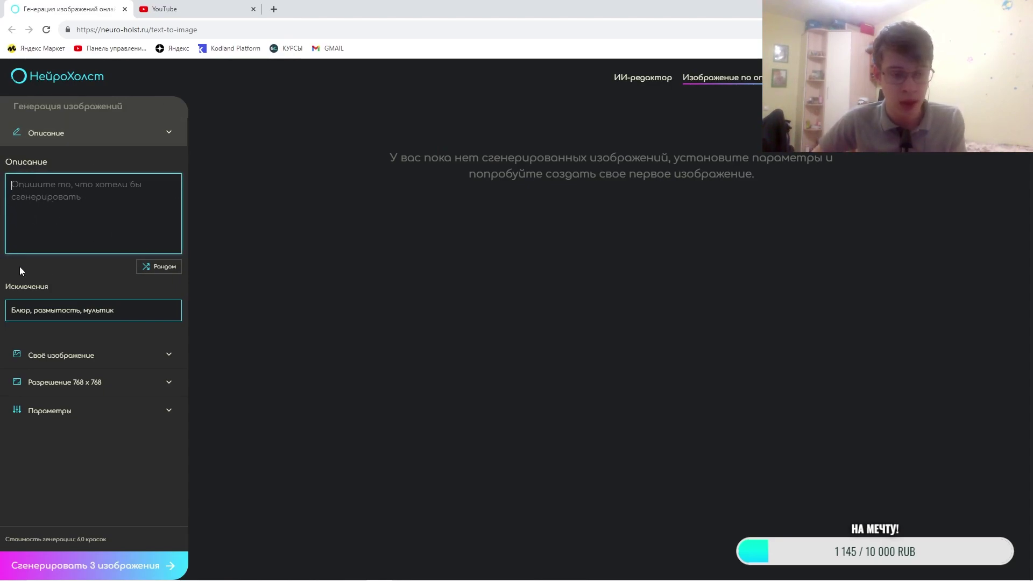
click(139, 311)
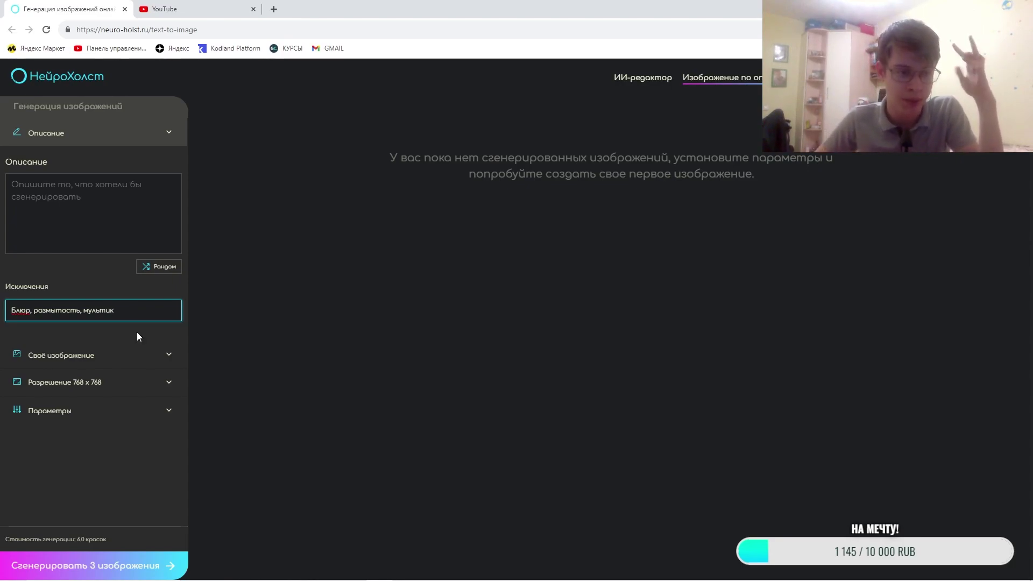
click(164, 356)
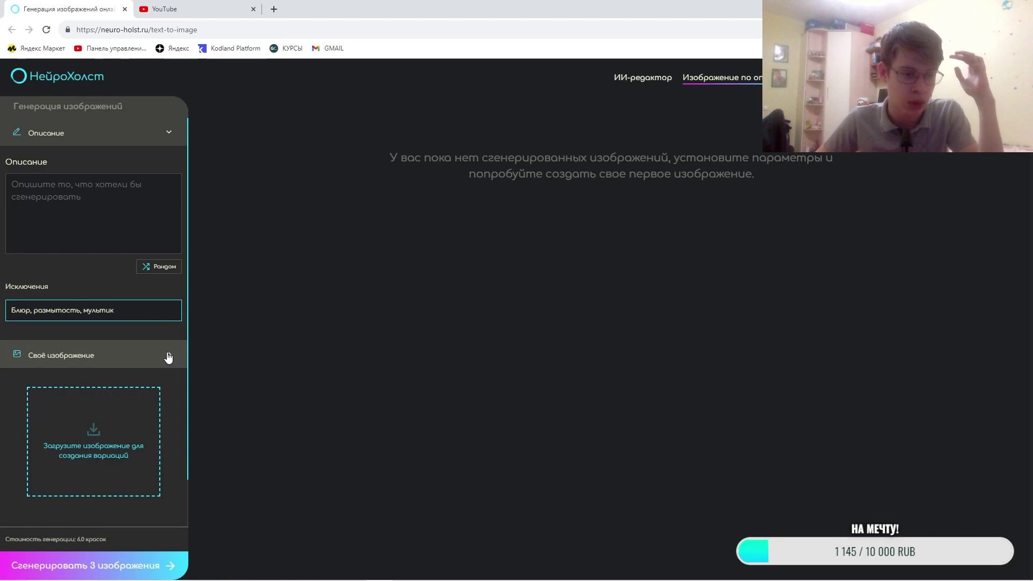
scroll(123, 412, down, 1)
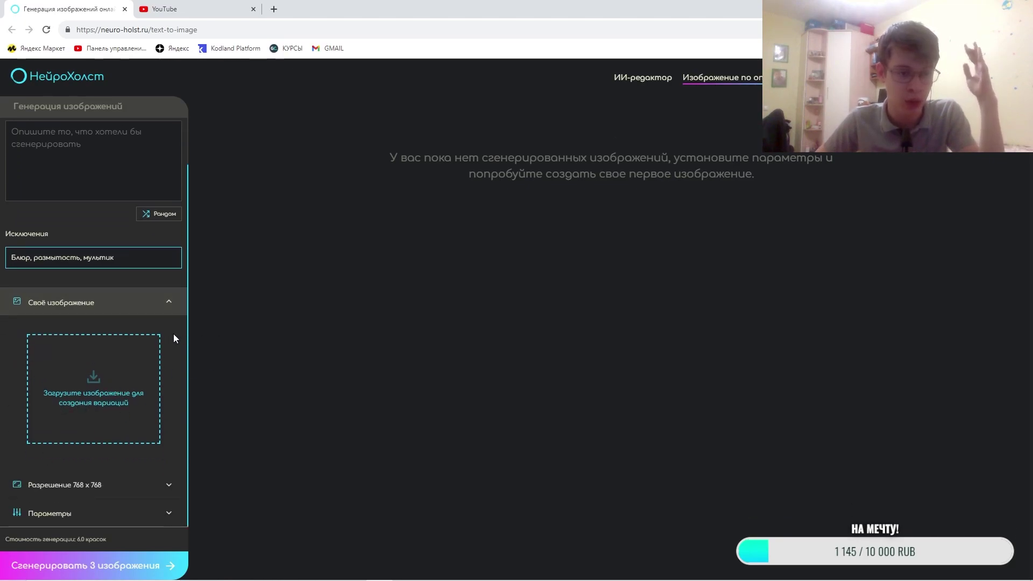
click(165, 306)
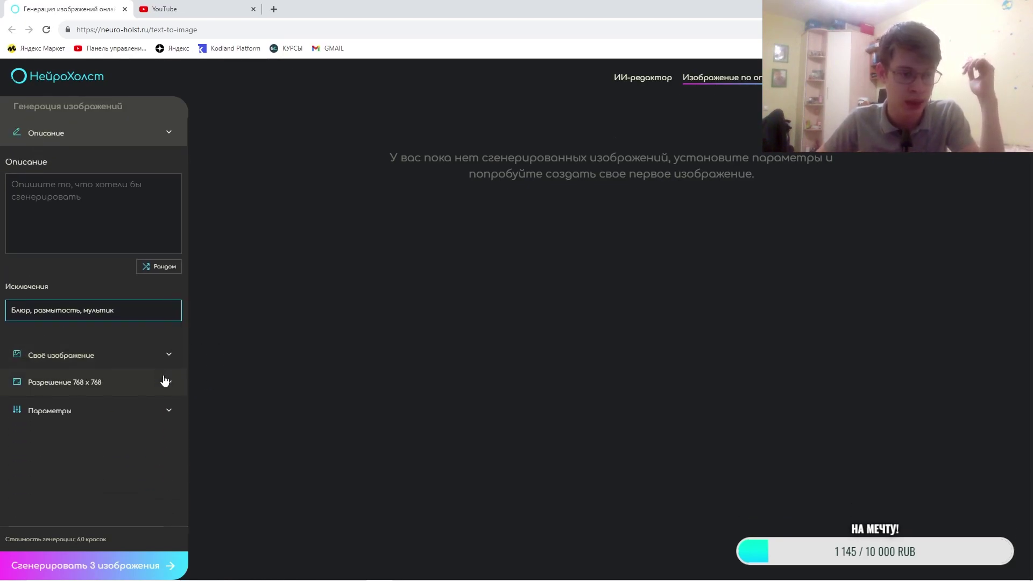
Step: Set the image resolution to the simple 4:5 aspect ratio, 768 x 960
click(165, 382)
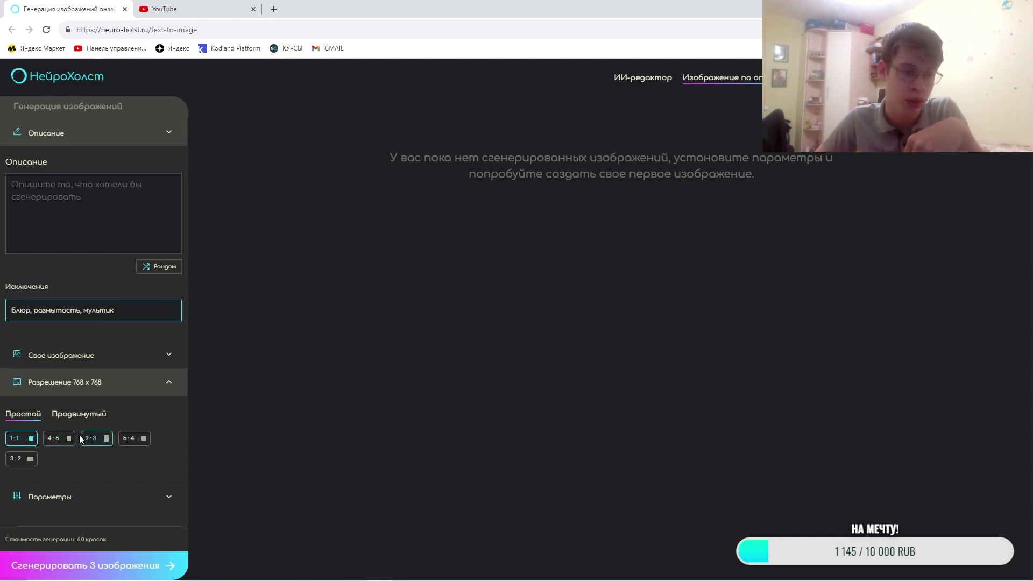
click(59, 439)
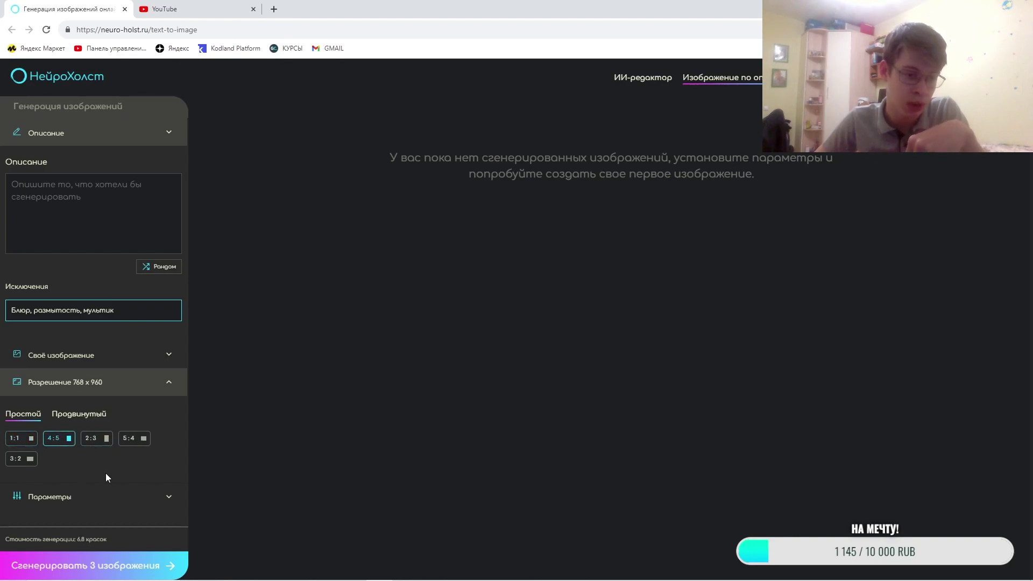
click(134, 383)
Step: Set the number of images to generate to 2 in the generation parameters
click(170, 407)
scroll(171, 407, down, 1)
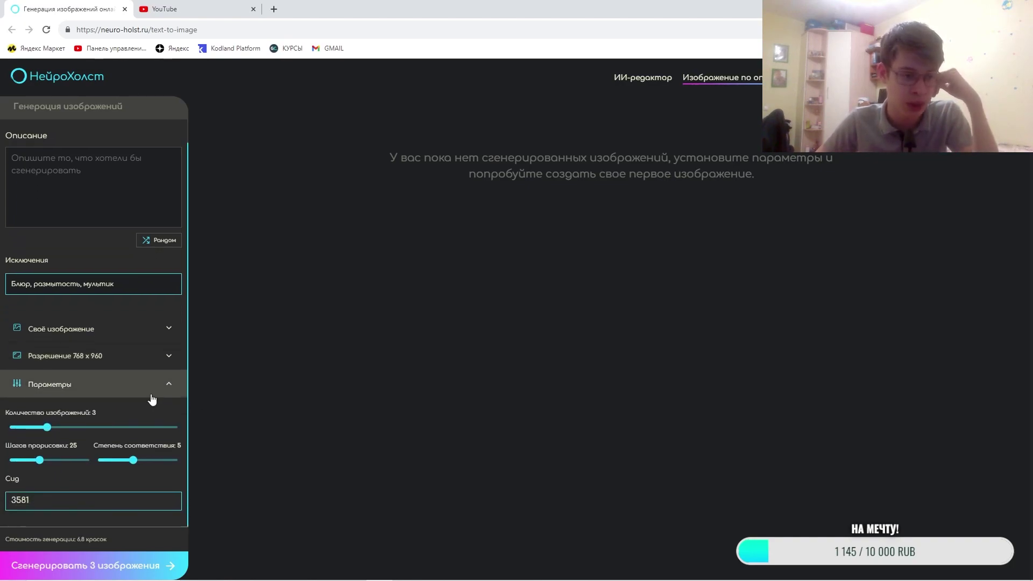
mouse_move(47, 427)
mouse_down()
mouse_move(212, 431)
mouse_move(28, 427)
mouse_up()
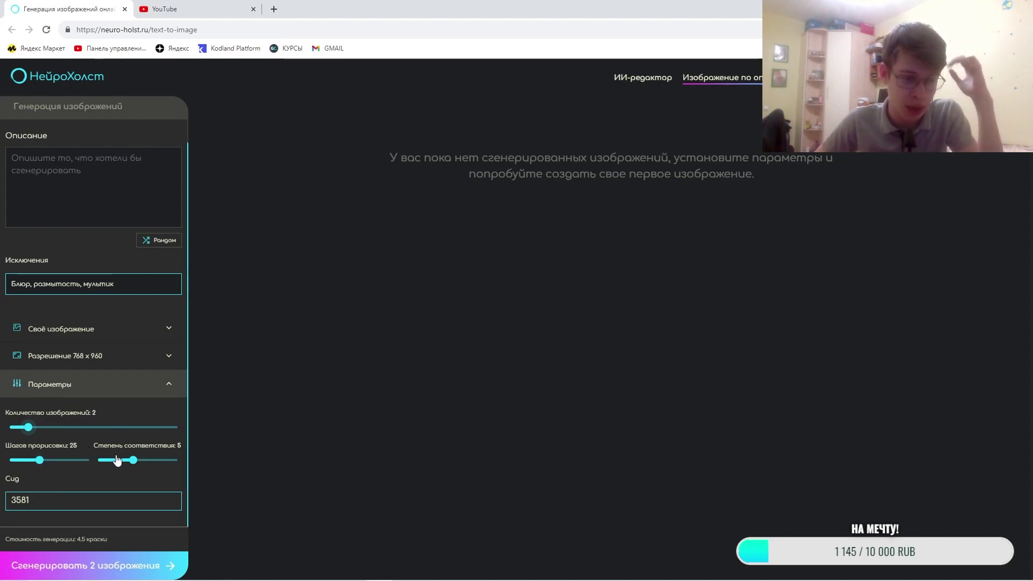
Step: Set the drawing steps (Шагов прорисовки) to 24 and the match degree (Степень соответствия) to 5
drag(133, 461, 145, 466)
drag(38, 461, 53, 465)
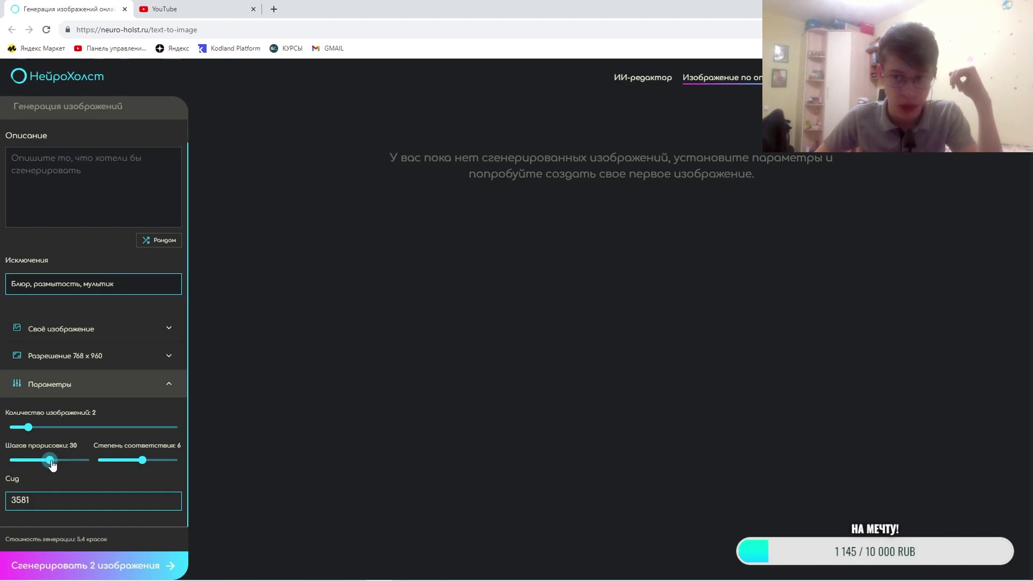
drag(52, 465, 42, 466)
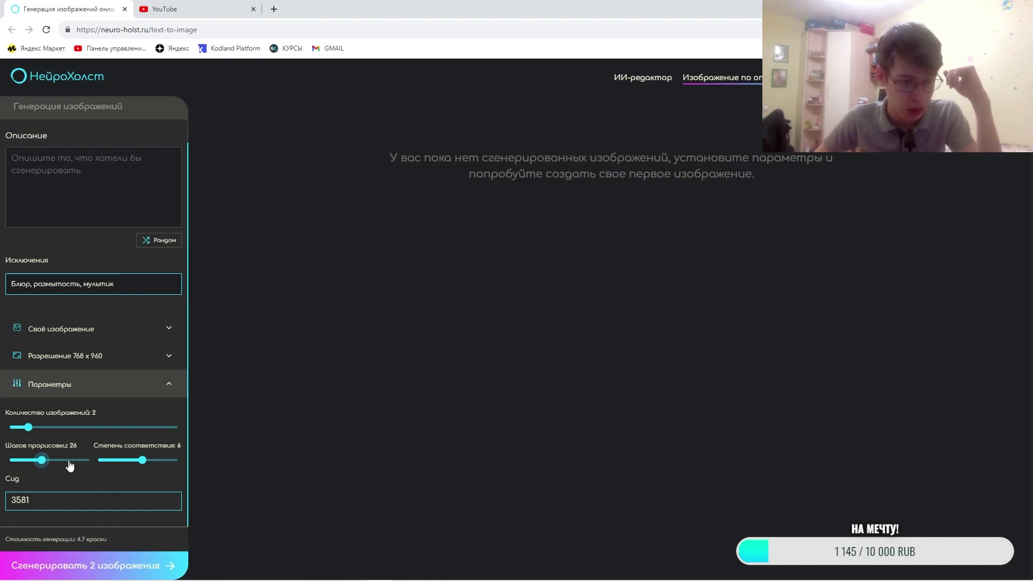
mouse_move(137, 466)
mouse_down()
mouse_move(123, 466)
mouse_move(132, 465)
mouse_up()
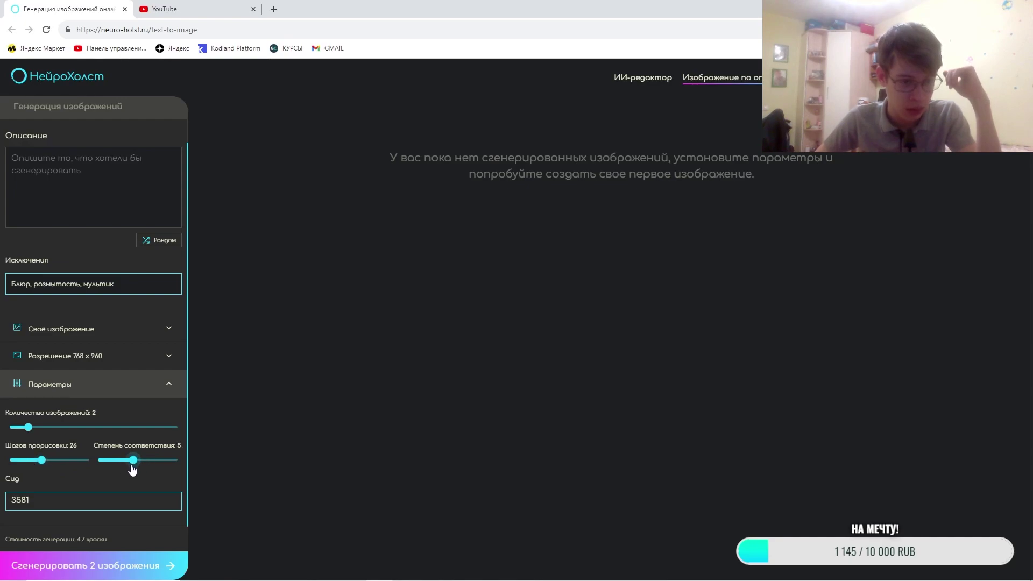
drag(43, 465, 38, 466)
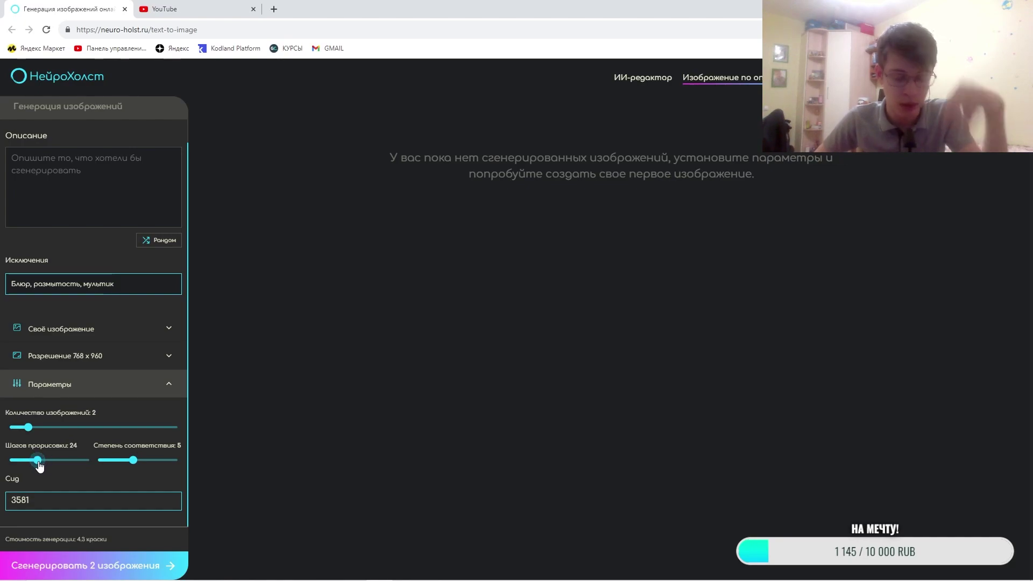
Step: Begin the image description with "Корабль с синими парусами среди океана."
click(60, 224)
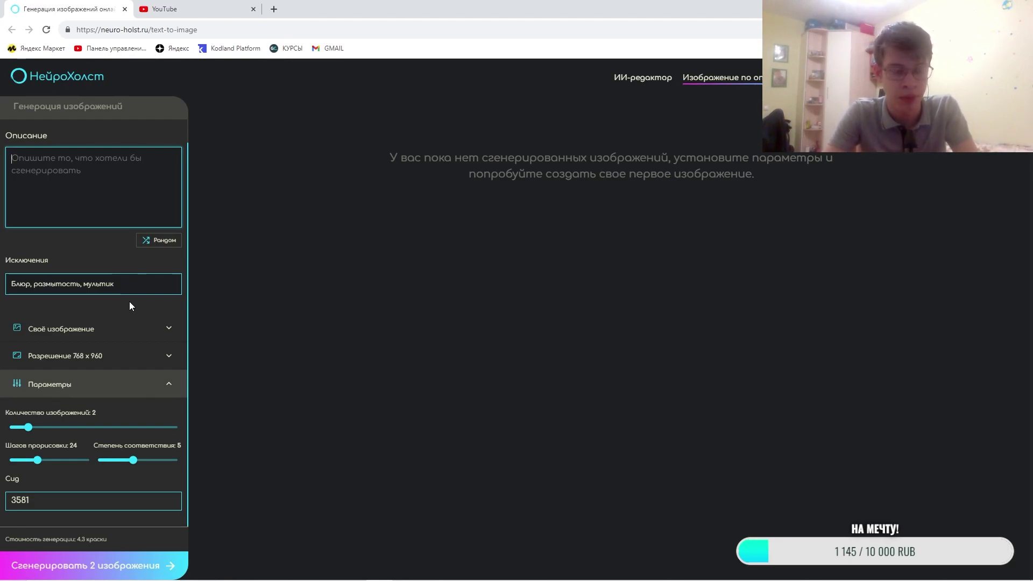
text(т)
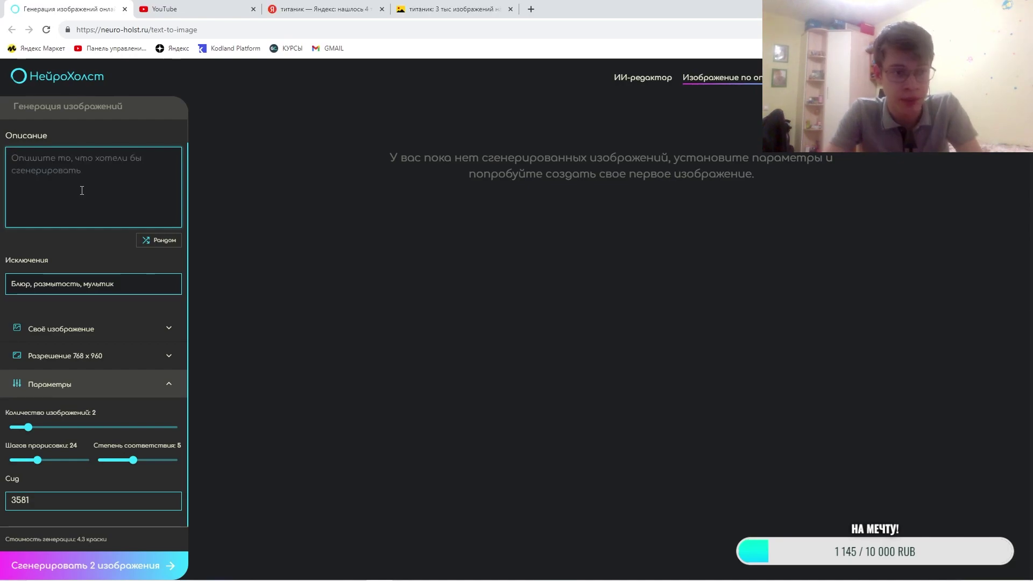
text(Корабль с синими парусами средт)
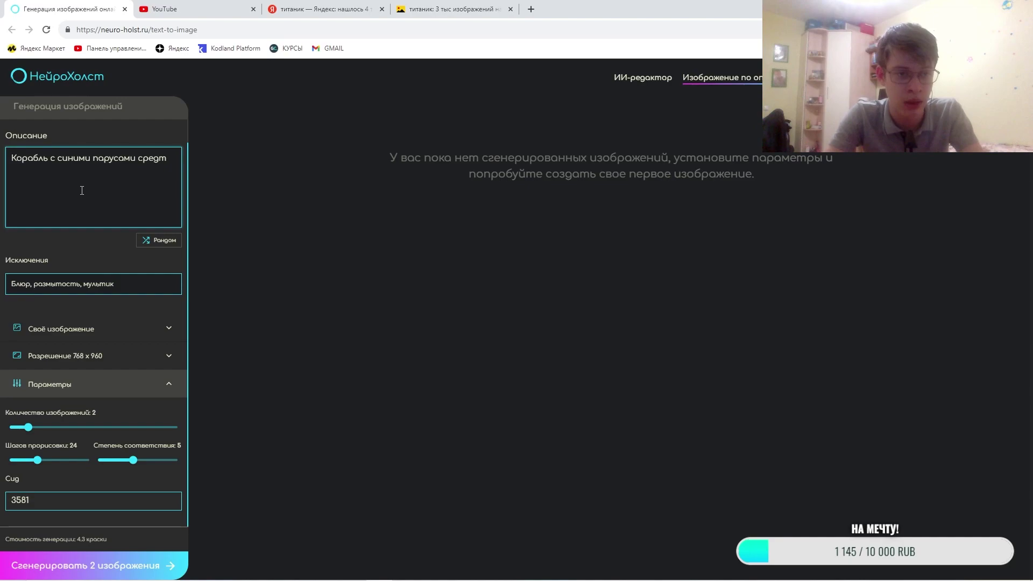
key(BackSpace)
key(BackSpace)
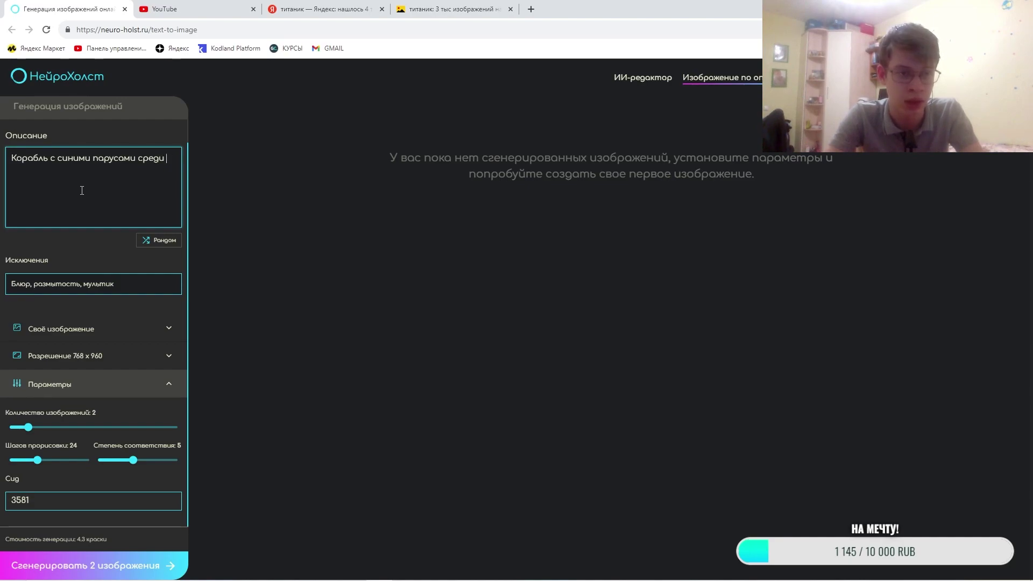
text(и океано)
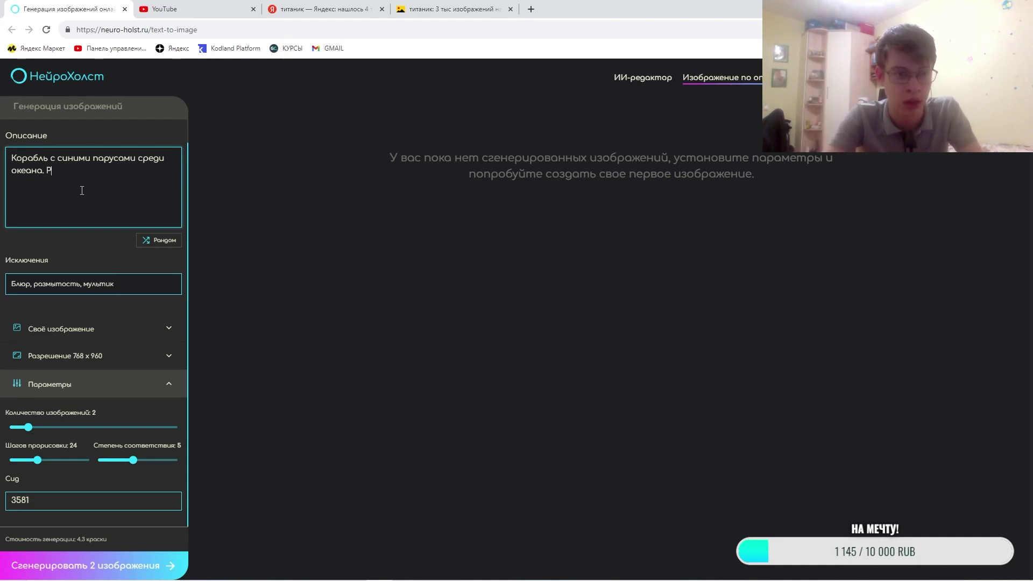
Step: Complete the description with "Рядом необитаемый остов. 8k" and generate the two images
text(дом необитаемый)
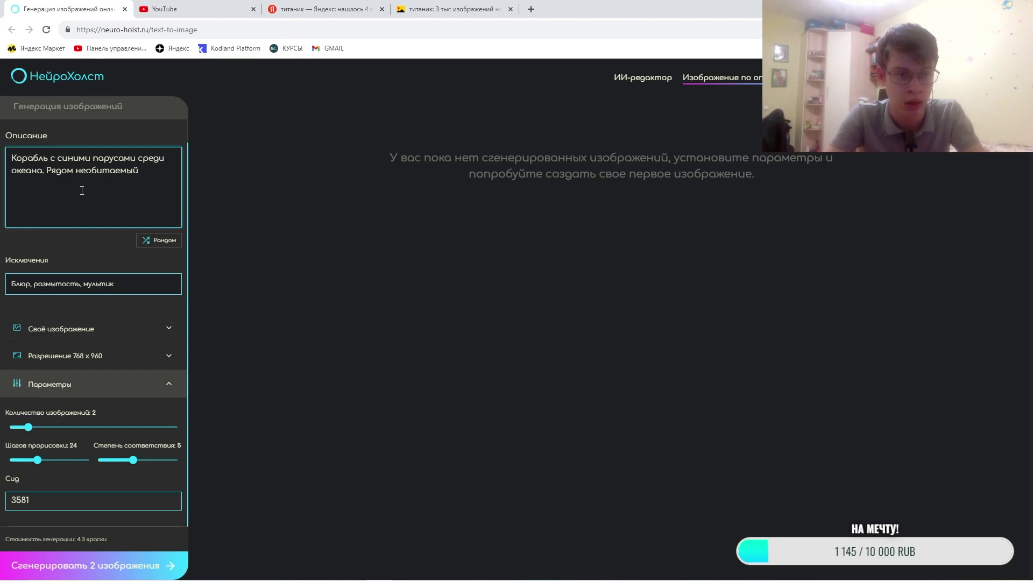
text( остов. 8Л)
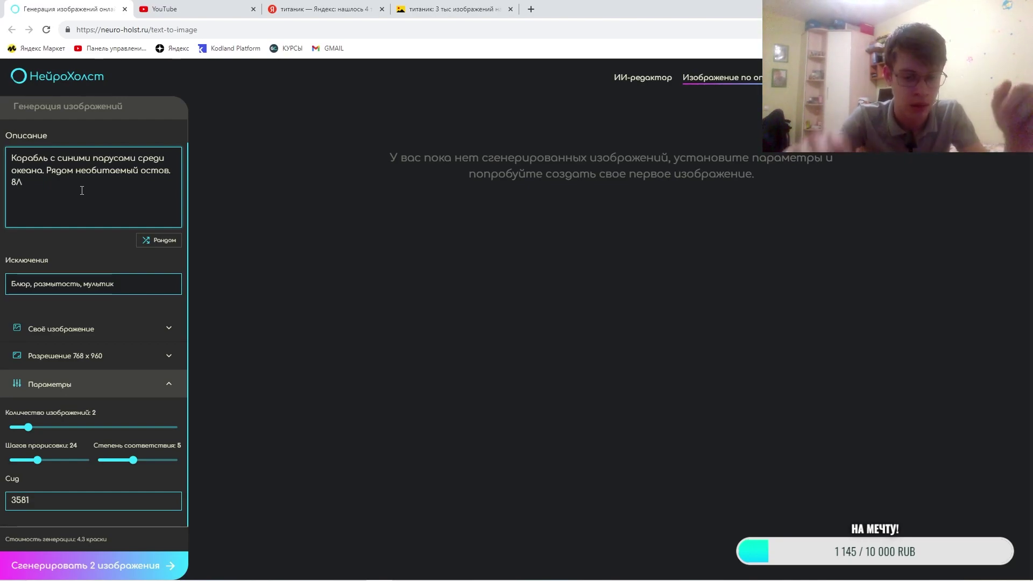
key(BackSpace)
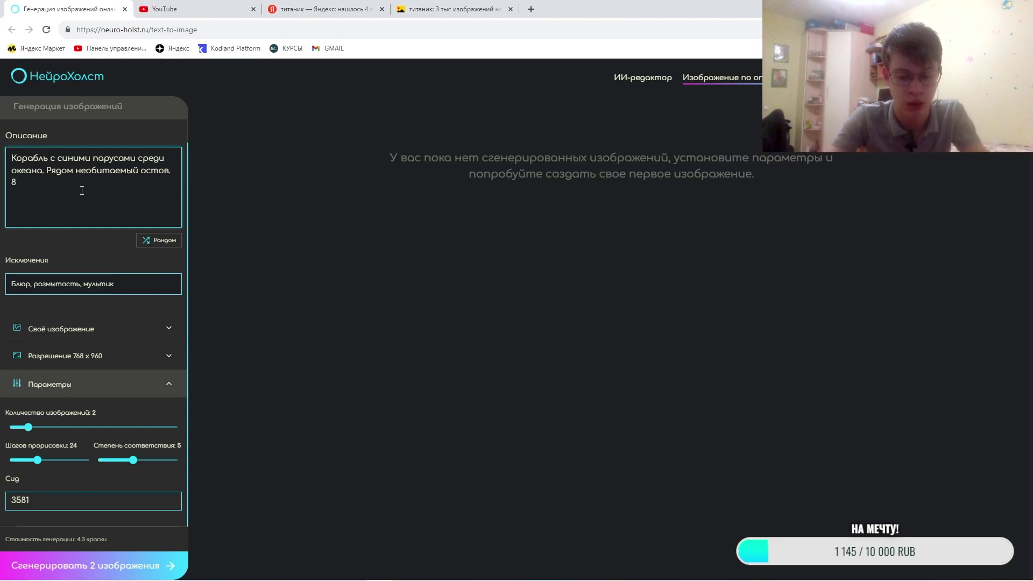
text(Л)
key(BackSpace)
text(л)
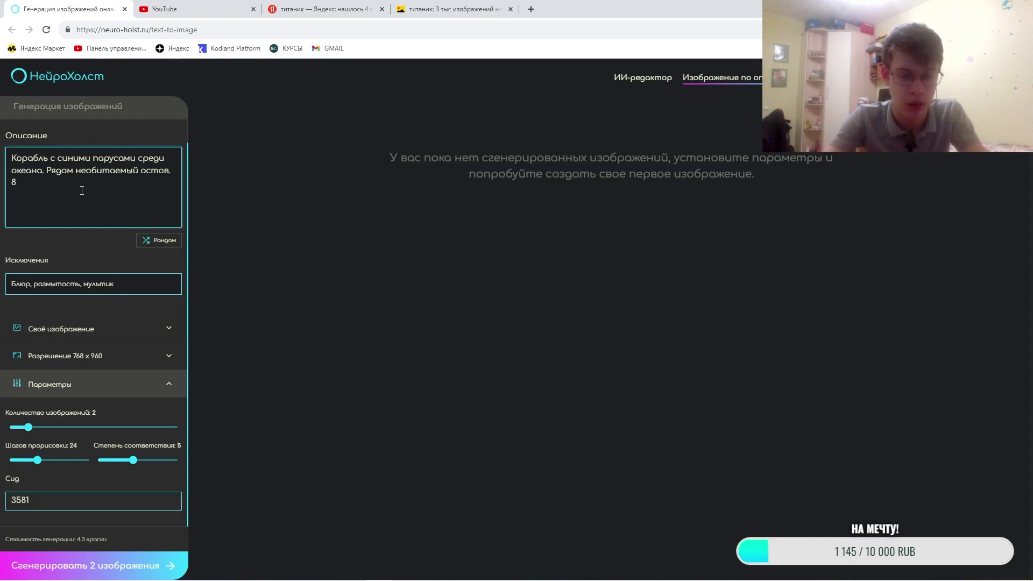
text(k)
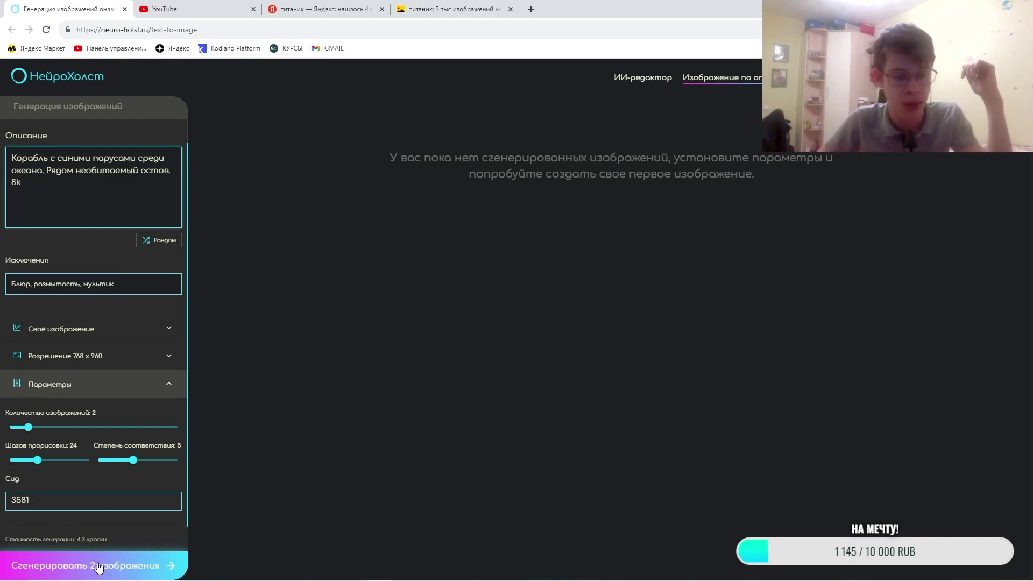
click(141, 570)
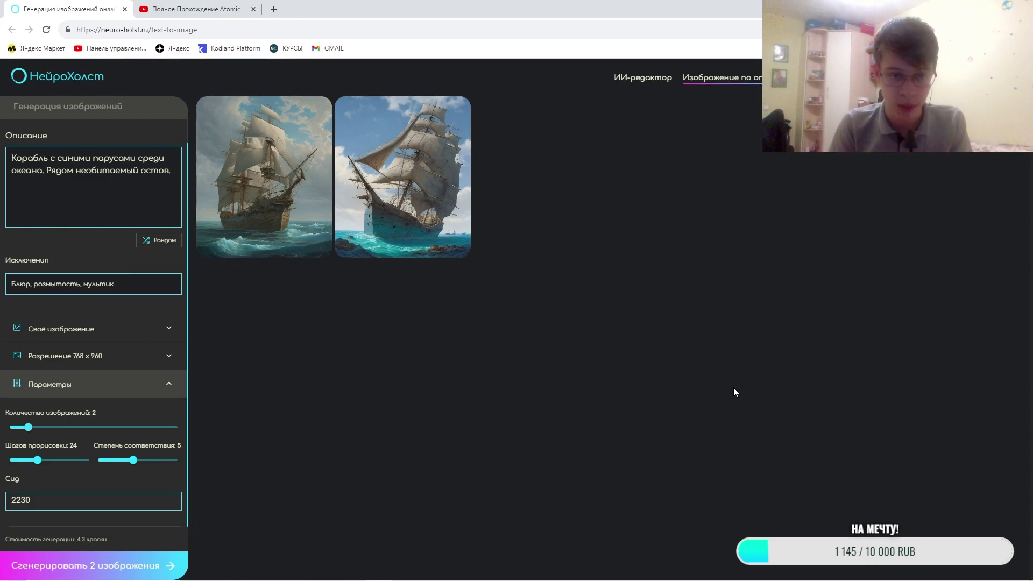
Step: View both generated ship images enlarged, one after the other, and return to the gallery
click(398, 212)
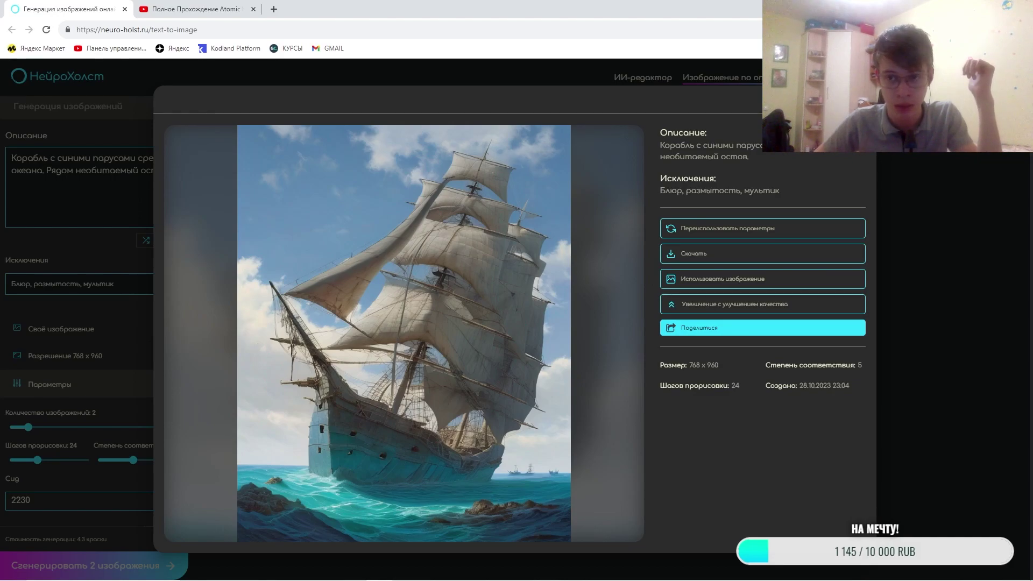
click(911, 531)
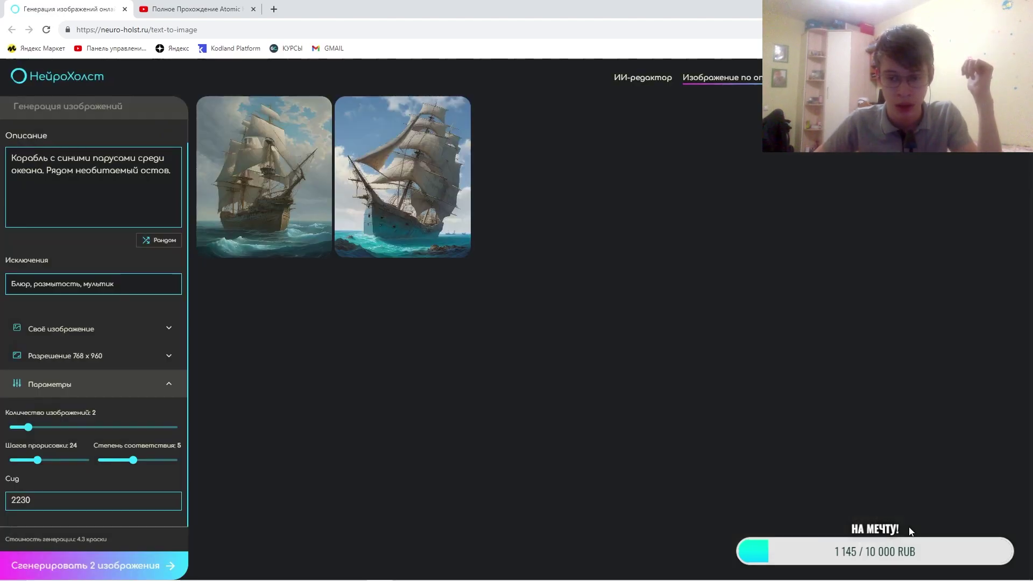
click(264, 185)
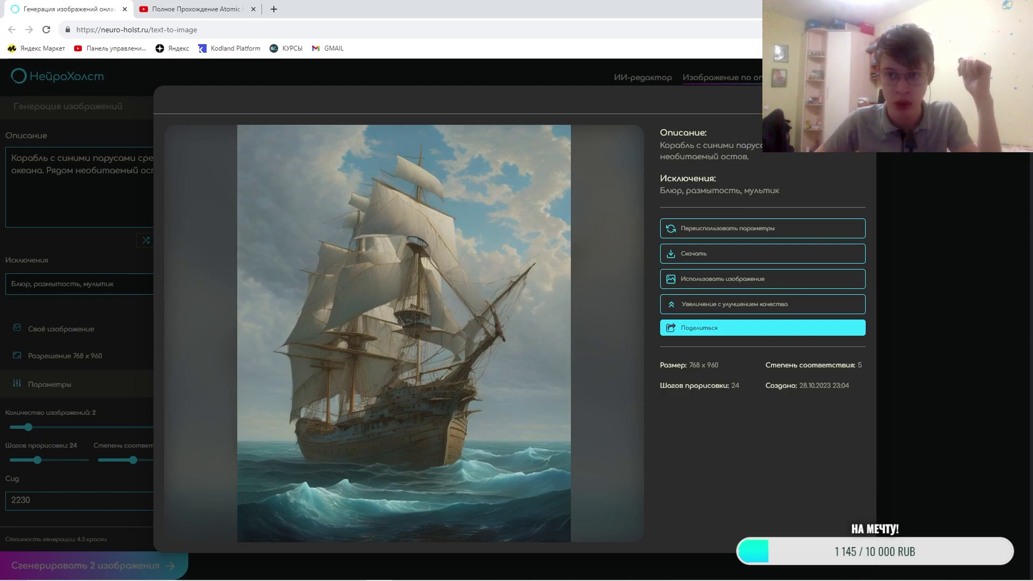
click(912, 220)
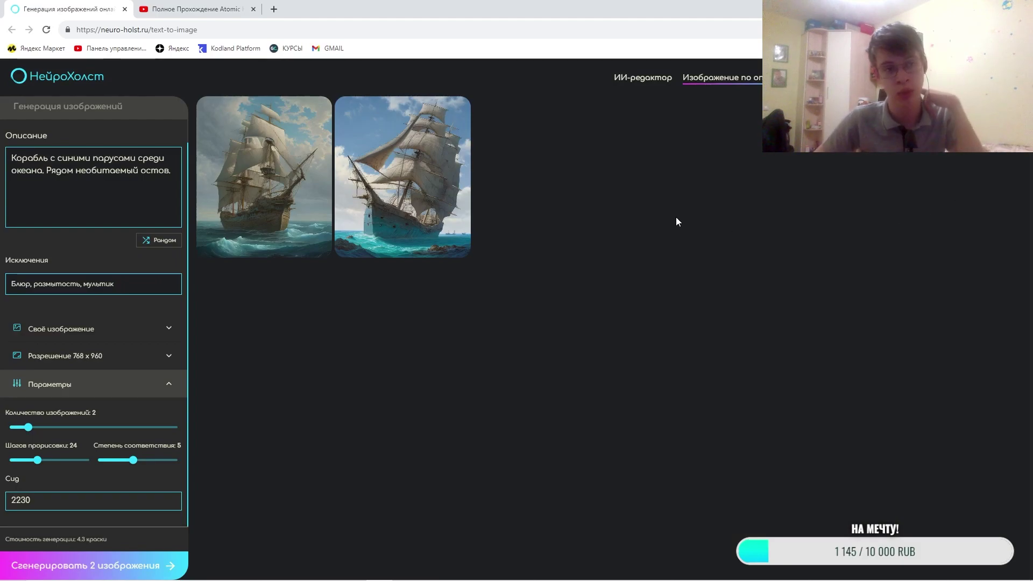